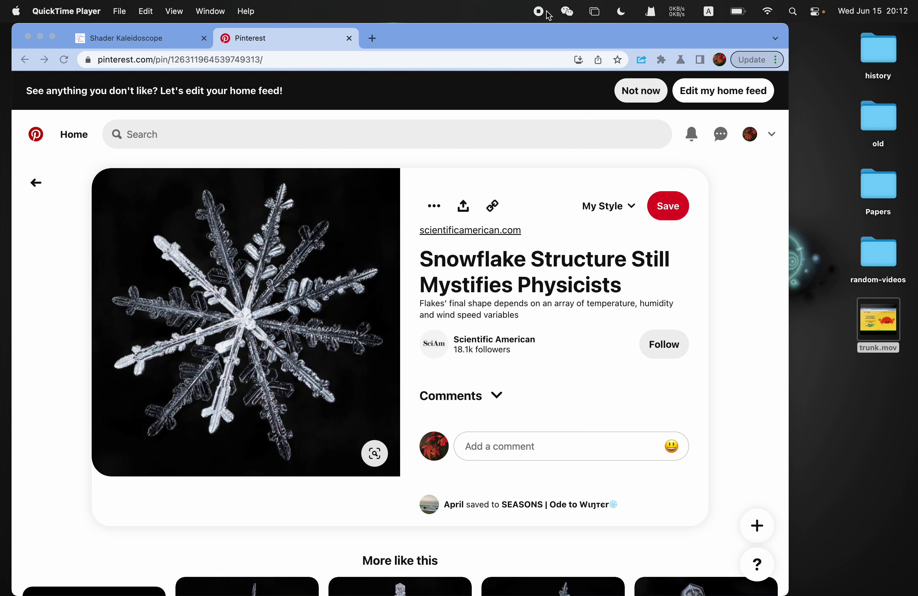
Open the pin's snowflake photo full-size in a new browser tab.
right_click(275, 193)
left_click(298, 203)
Save the snowflake image to the desktop as a JPG and return to Shader Kaleidoscope.
left_click(425, 41)
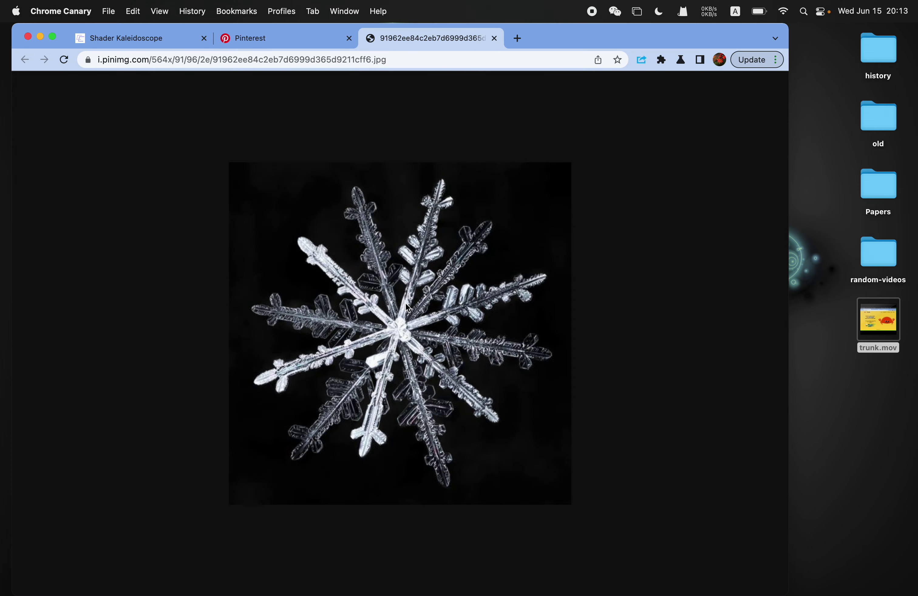
left_click_drag(405, 304, 820, 417)
left_click(132, 38)
left_click(161, 62)
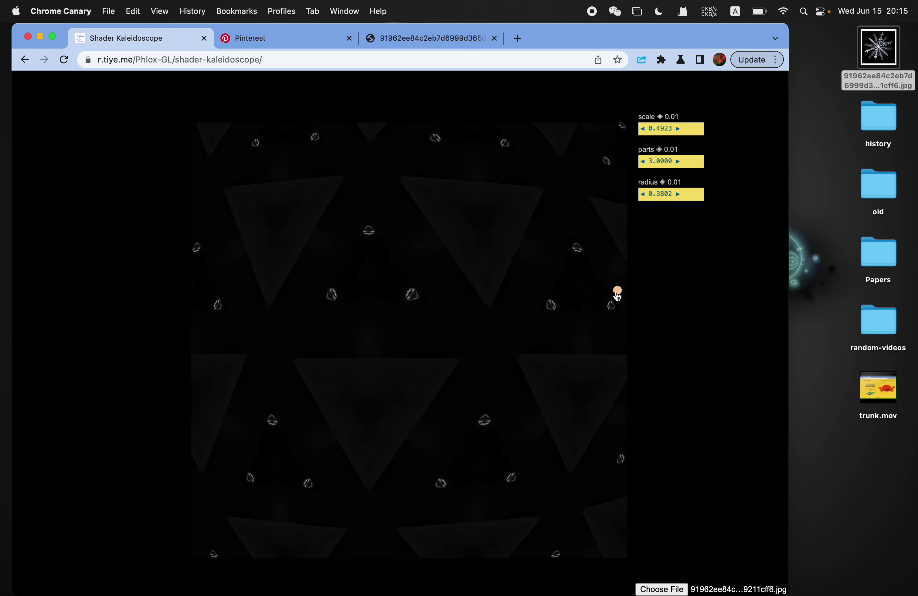
Move the kaleidoscope centre across the snowflake so larger triangular motifs repeat.
left_click_drag(618, 295, 604, 297)
left_click_drag(118, 116, 286, 295)
Crop the leaf photo to the square selection, quit Preview, and return to Shader Kaleidoscope.
key("super+shift+slash")
type("cr")
key("Return")
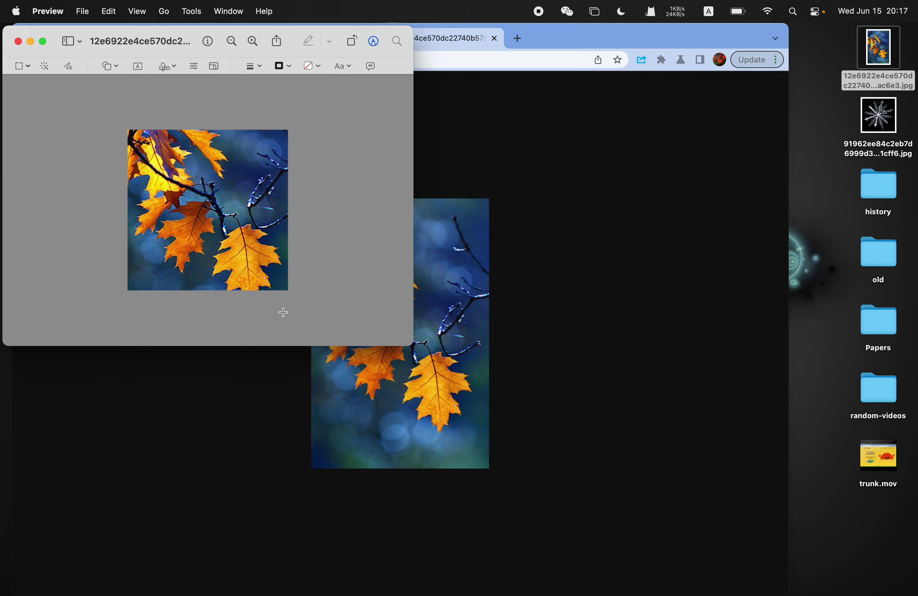
key("super+q")
key("super+1")
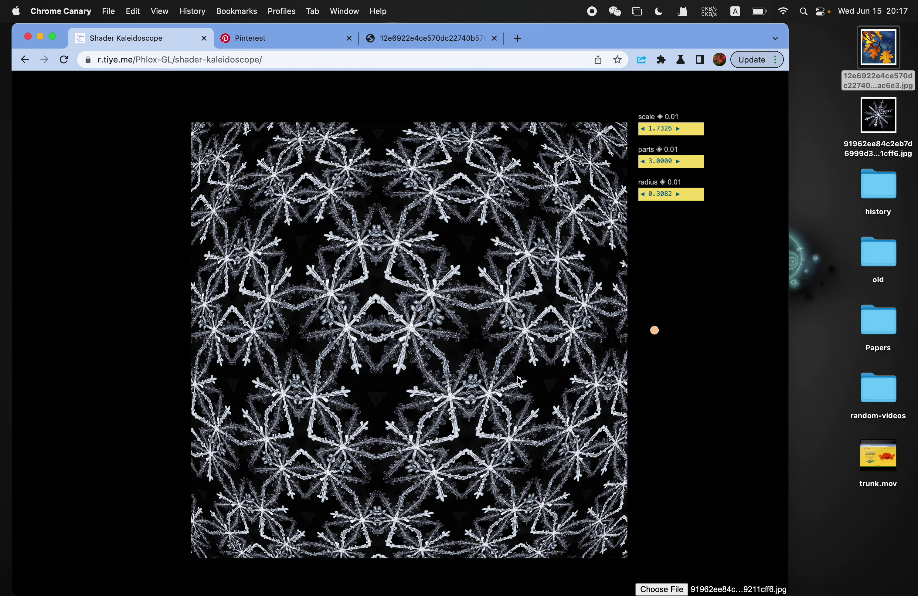
Load the cropped autumn-leaf JPG as the kaleidoscope's source image.
left_click(662, 589)
double_click(311, 230)
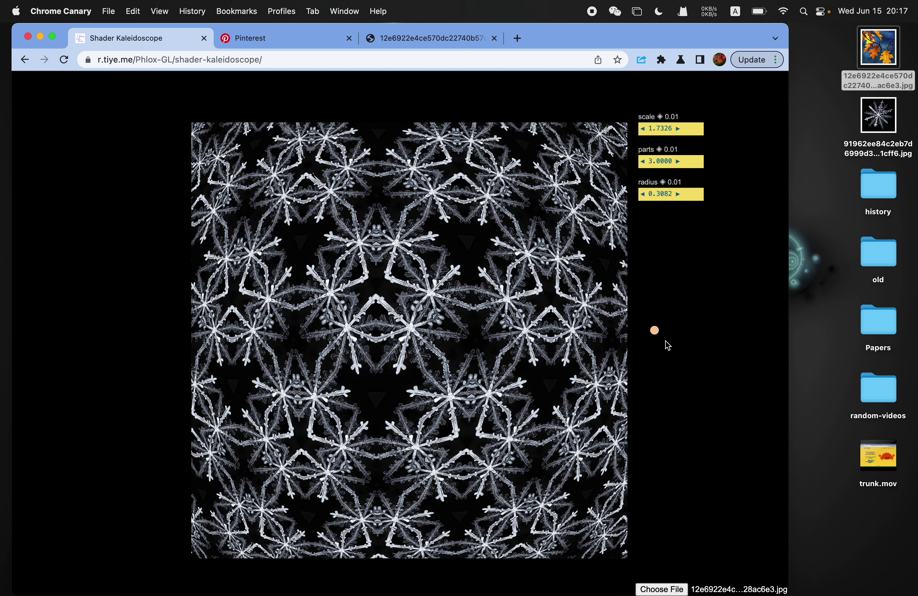
left_click(656, 332)
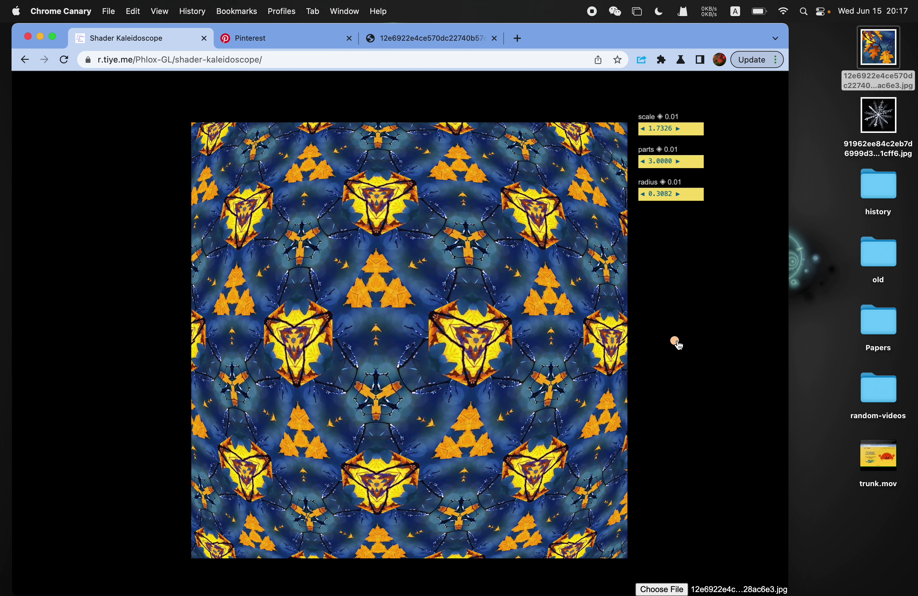
left_click(658, 135)
Lower the scale to 0.7498, reposition the centre, and change parts to 2.0000.
left_click_drag(659, 136, 599, 133)
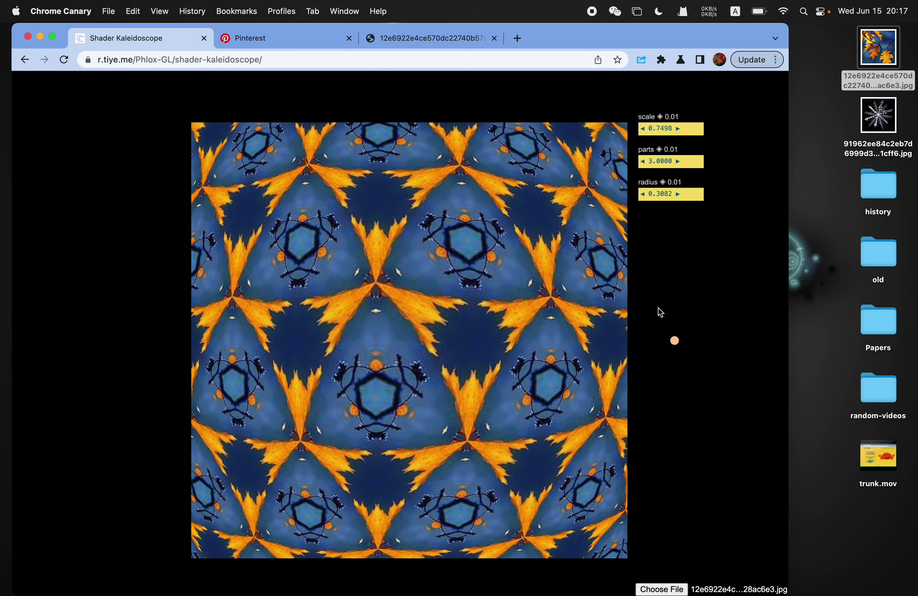
left_click_drag(674, 342, 649, 327)
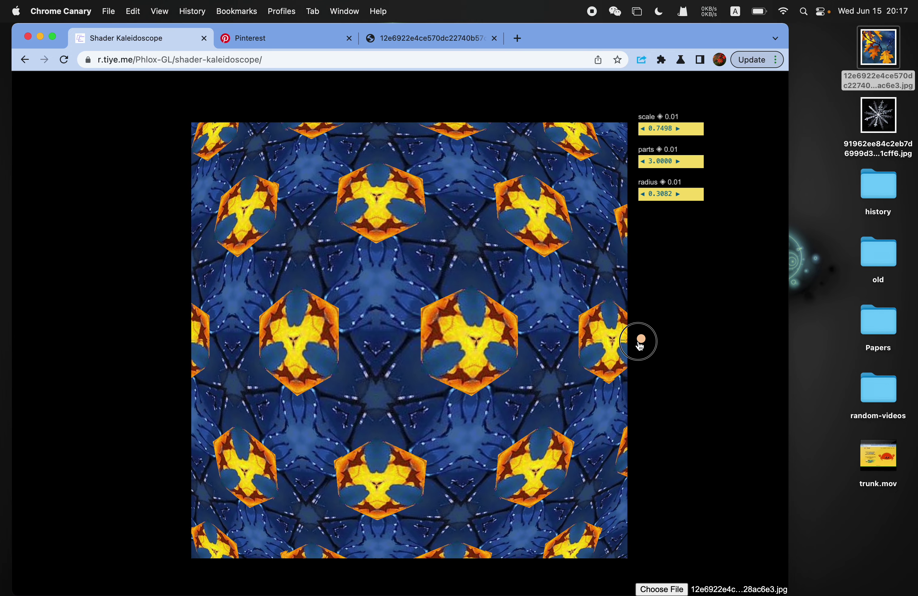
left_click_drag(646, 353, 673, 394)
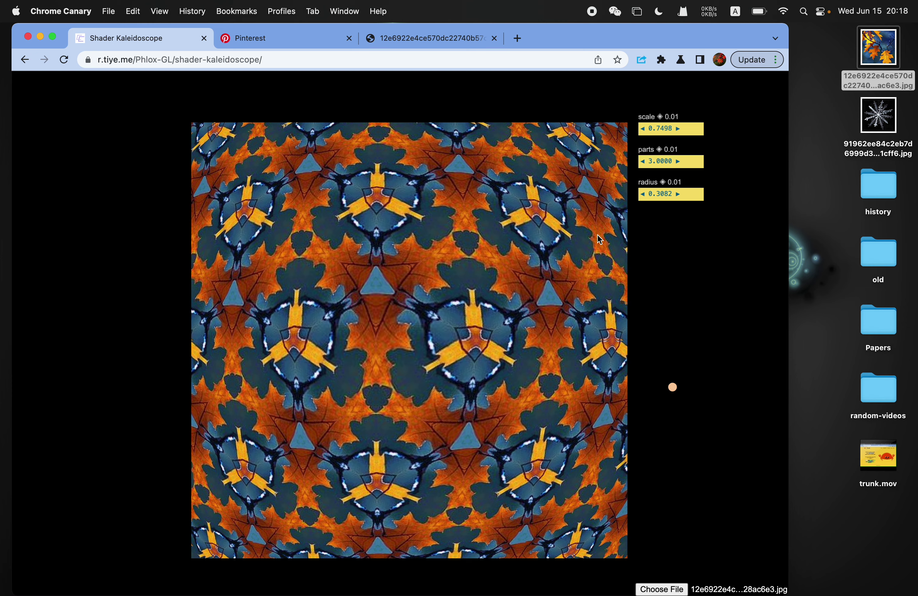
left_click_drag(648, 167, 553, 159)
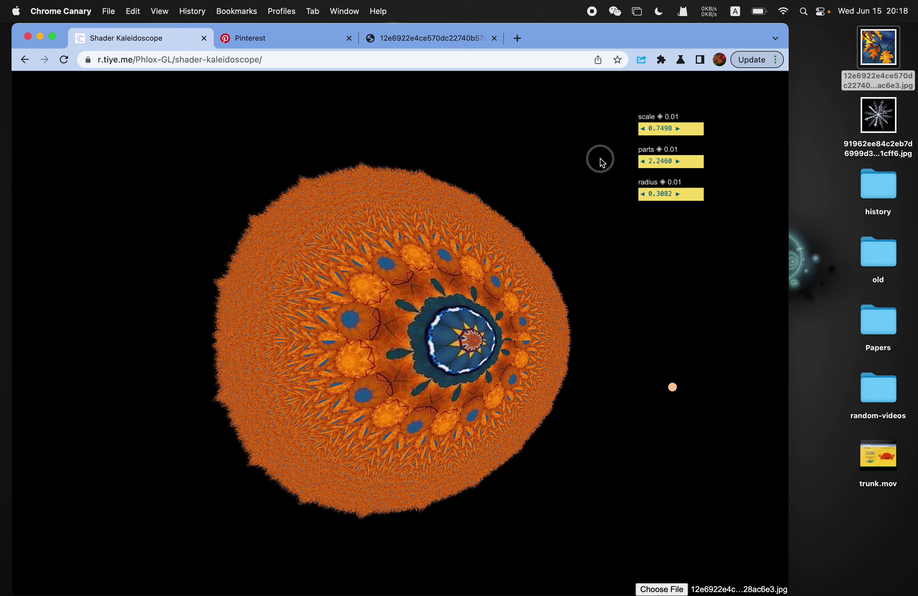
Adjust the parts value back and forth to about 6 and nudge the centre.
left_click_drag(602, 162, 648, 165)
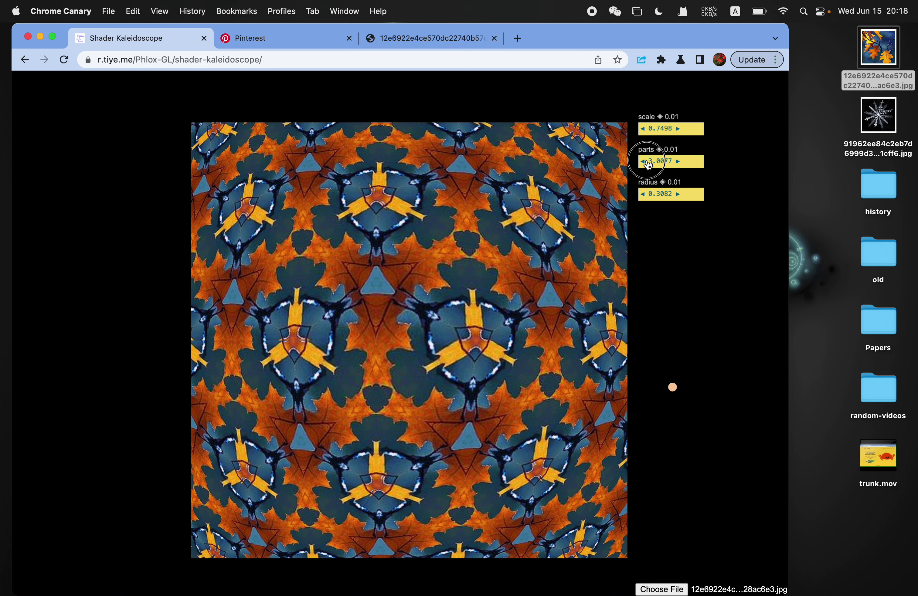
left_click_drag(642, 166, 602, 167)
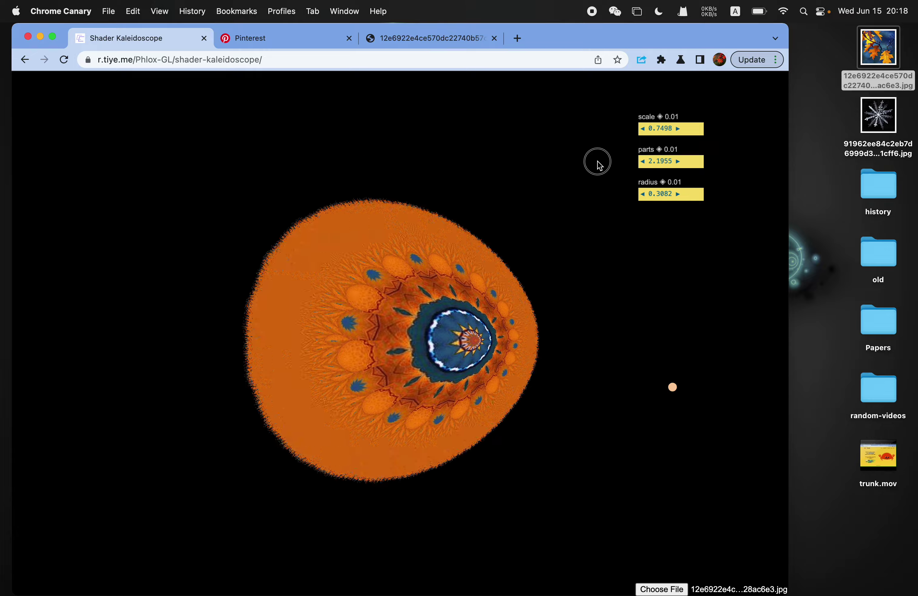
left_click_drag(599, 166, 709, 166)
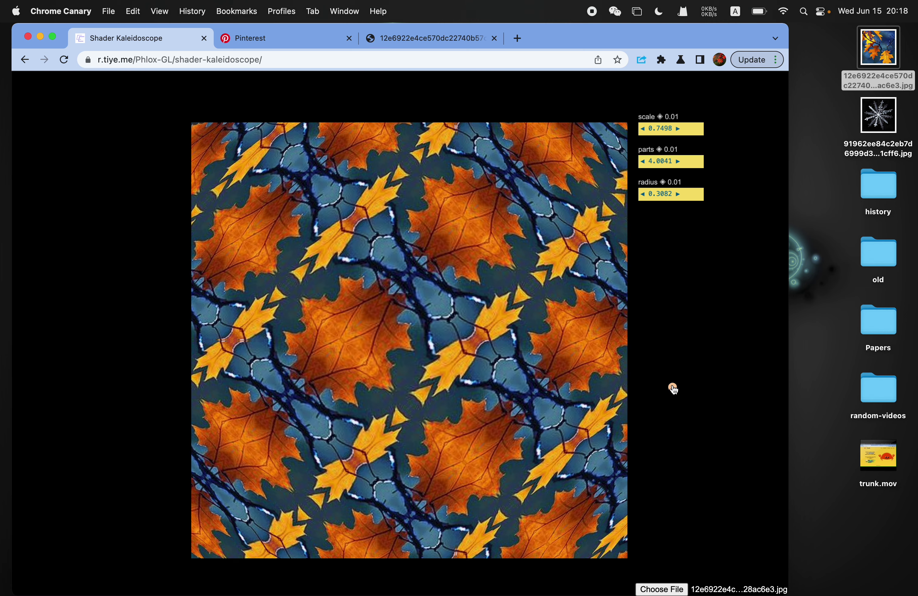
left_click_drag(672, 386, 603, 407)
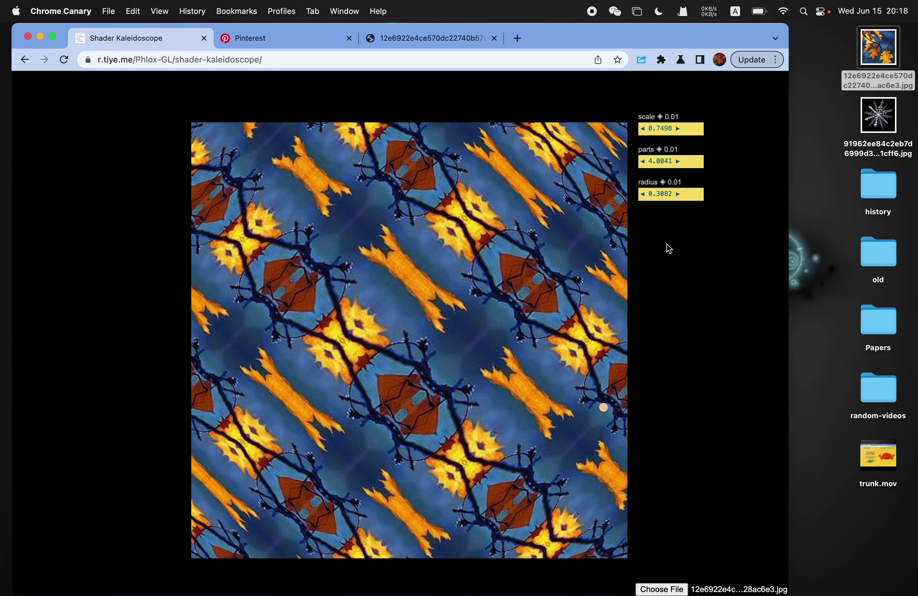
left_click_drag(659, 163, 704, 164)
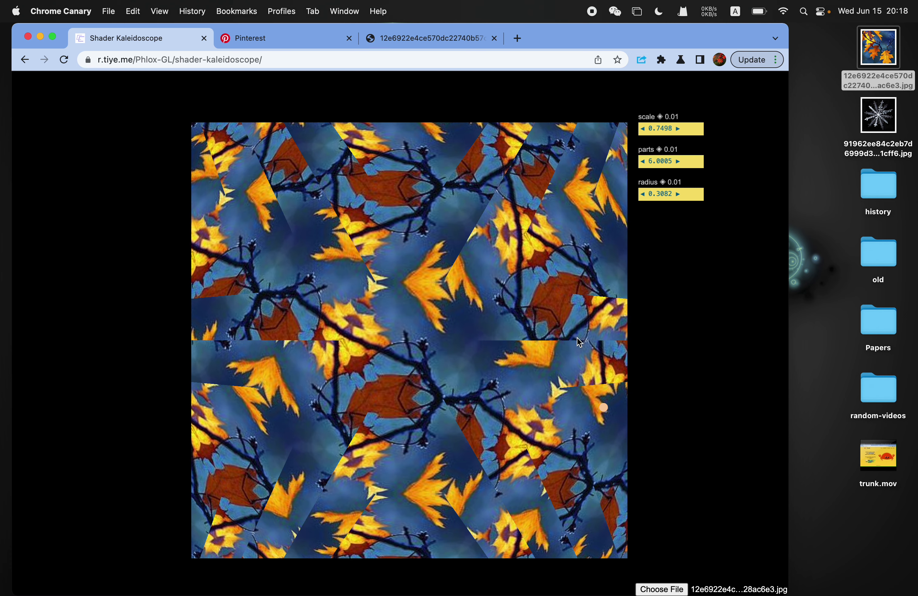
Set radius to 0.1730 and scale to 1.2659 while shifting the sampled area of the leaf photo.
mouse_move(672, 199)
left_mouse_down()
mouse_move(659, 201)
mouse_move(676, 205)
left_mouse_up()
left_click_drag(605, 409, 630, 424)
left_click_drag(661, 135, 723, 135)
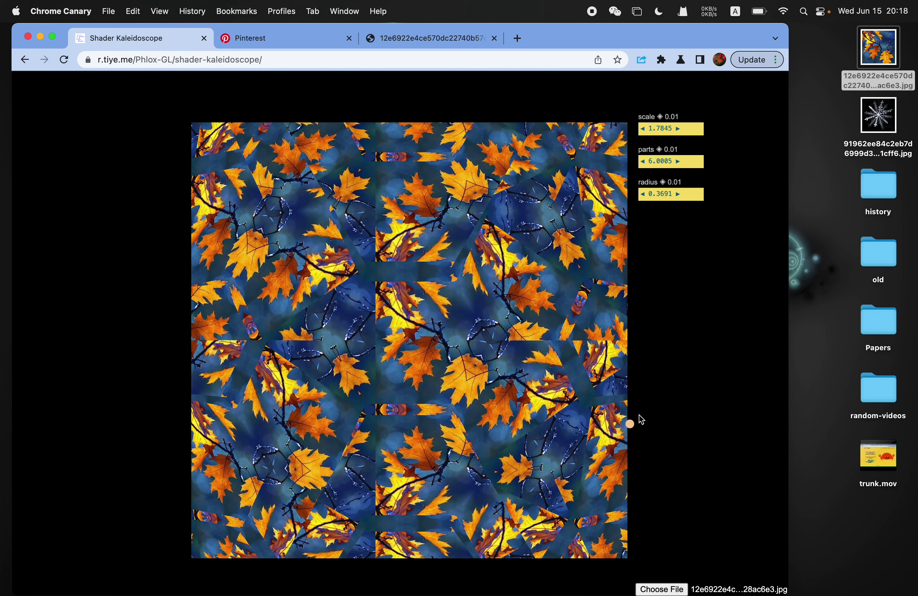
left_click_drag(629, 425, 653, 400)
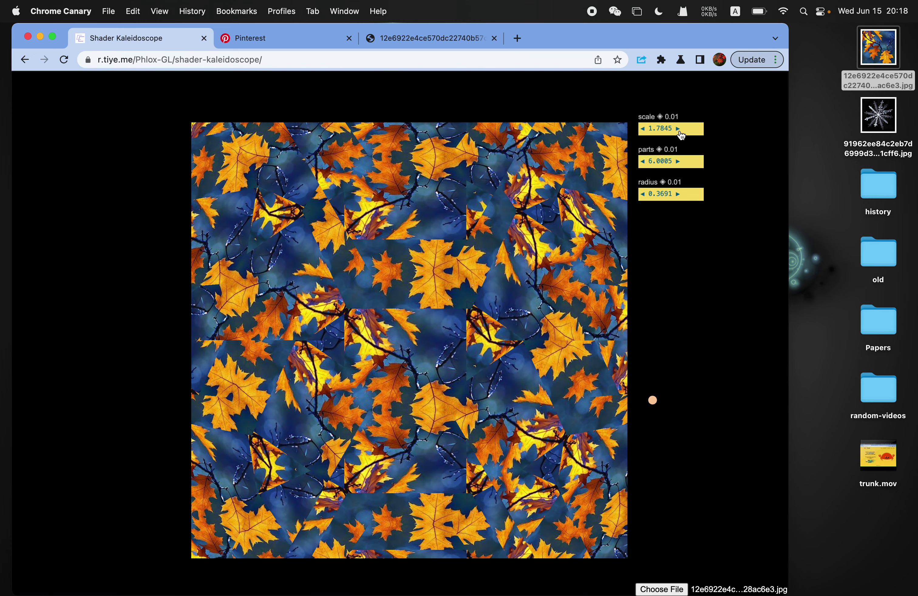
mouse_move(680, 195)
left_mouse_down()
mouse_move(652, 198)
mouse_move(675, 199)
left_mouse_up()
left_click_drag(653, 404, 647, 421)
left_click_drag(673, 136, 645, 139)
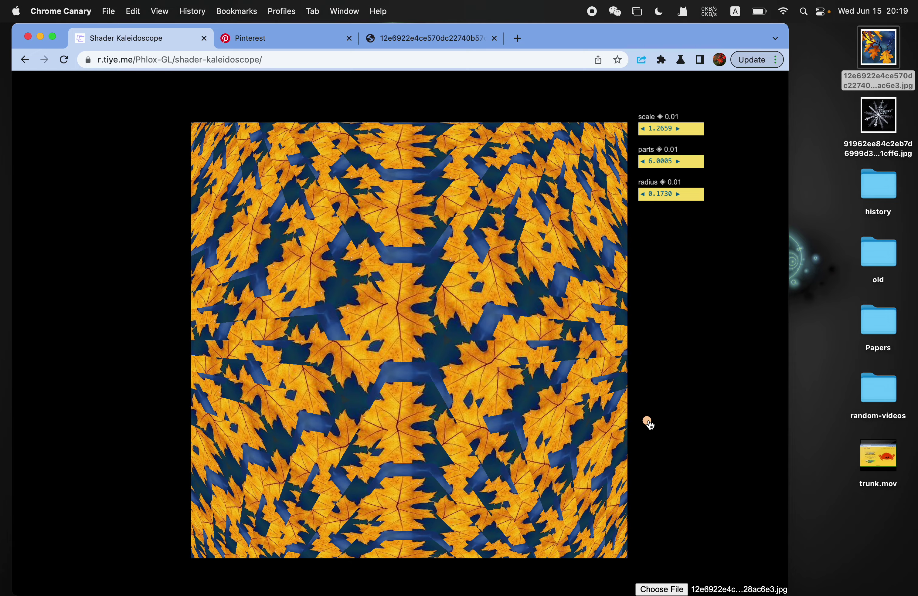
left_click_drag(647, 422, 629, 399)
key("ctrl+Tab")
Search Pinterest for 'bricks'.
left_click(157, 97)
type("co")
key("BackSpace")
key("BackSpace")
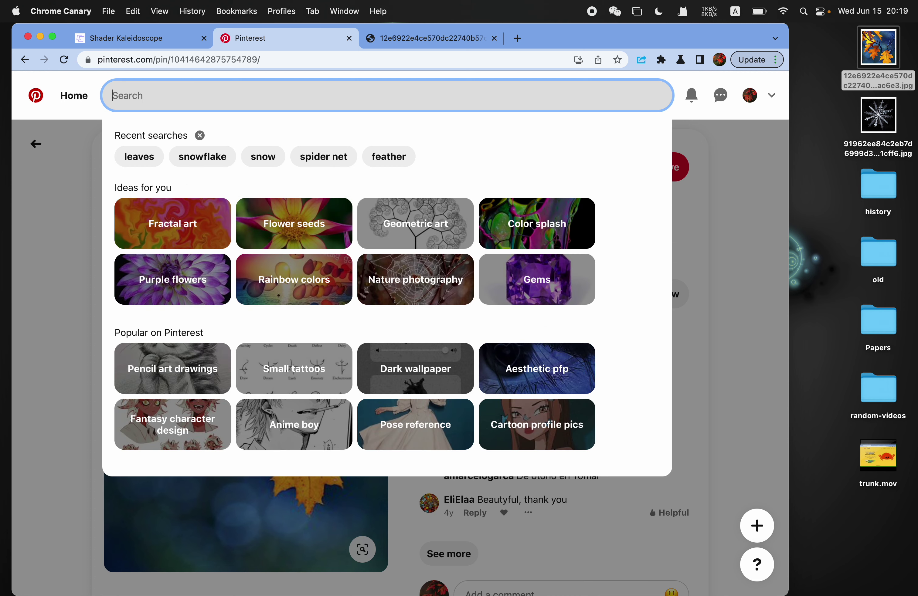
type("bricks")
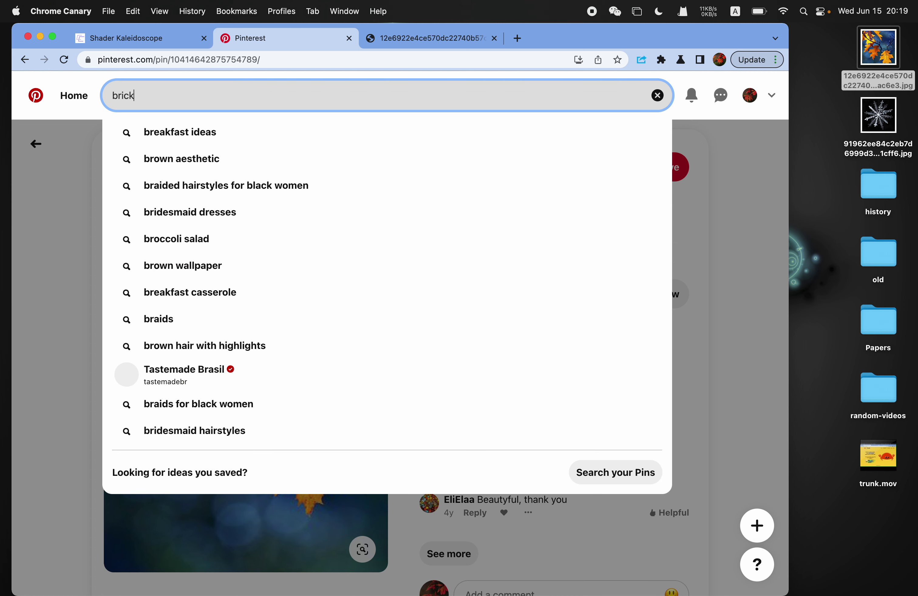
key("Return")
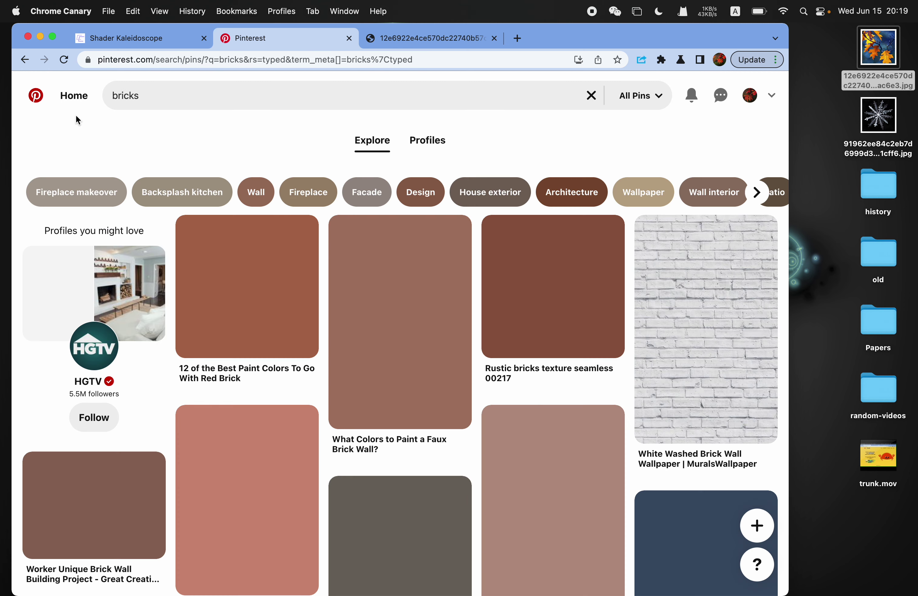
scroll(286, 233, "down", 10)
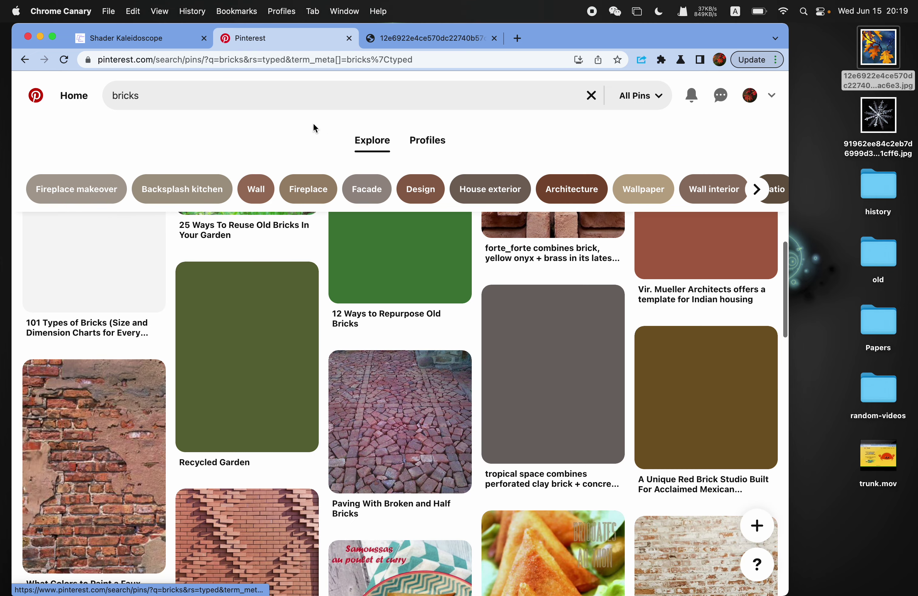
Refine the Pinterest search to 'colorful bricks'.
left_click(279, 86)
key("cmd+Left")
type("colorful")
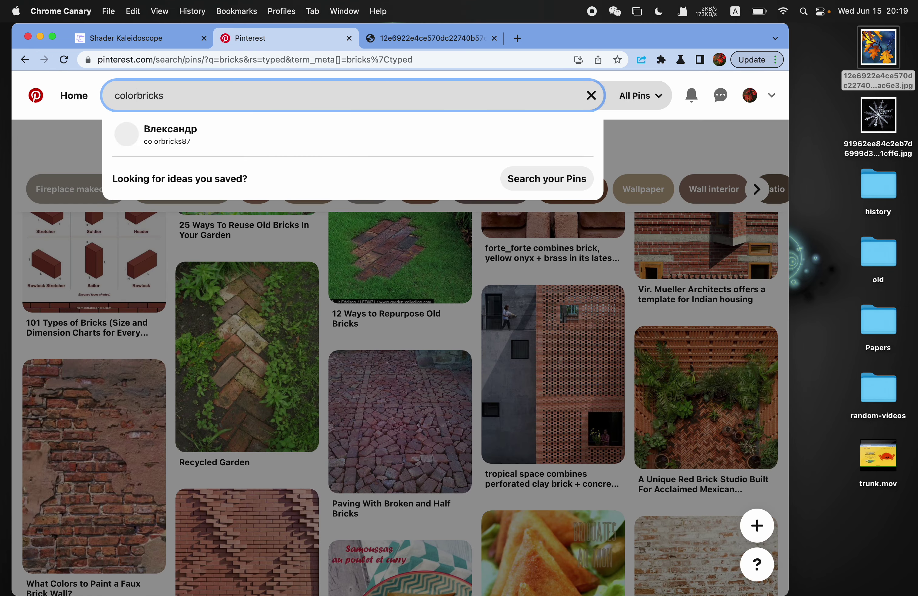
key("Return")
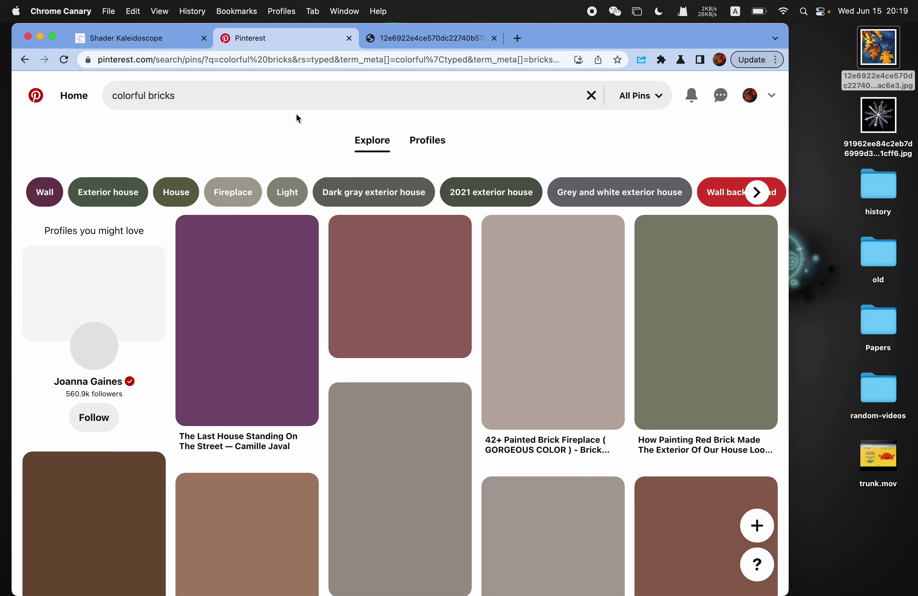
scroll(298, 117, "down", 10)
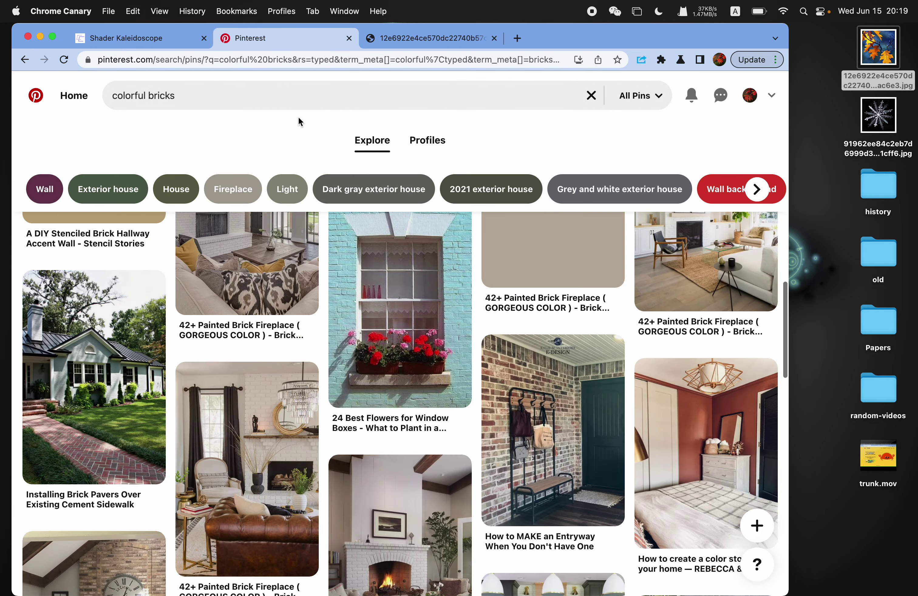
scroll(296, 119, "down", 5)
Search for 'colorful pills' and open the woven-ribbon 'colors of life' pin.
left_click(272, 99)
type("pills")
key("Return")
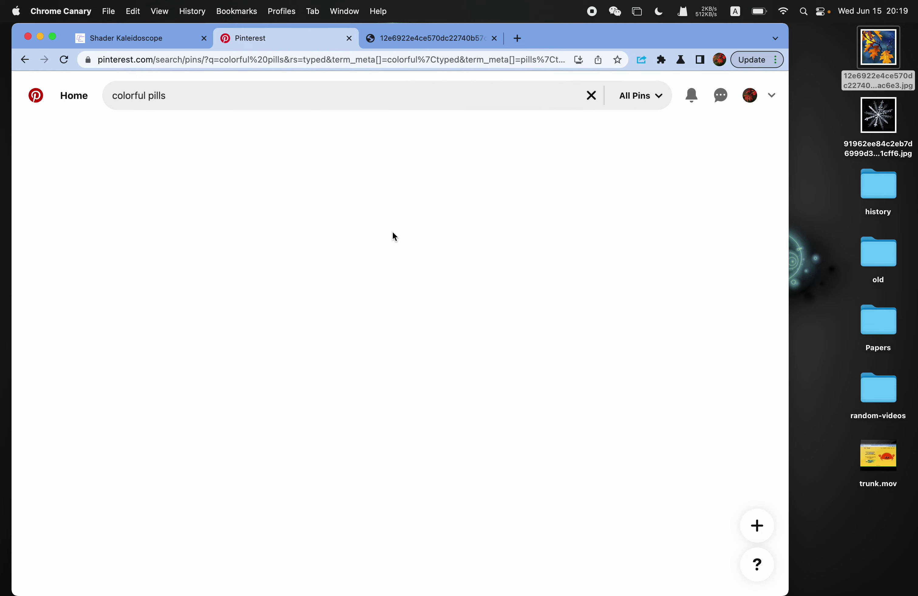
scroll(286, 282, "down", 3)
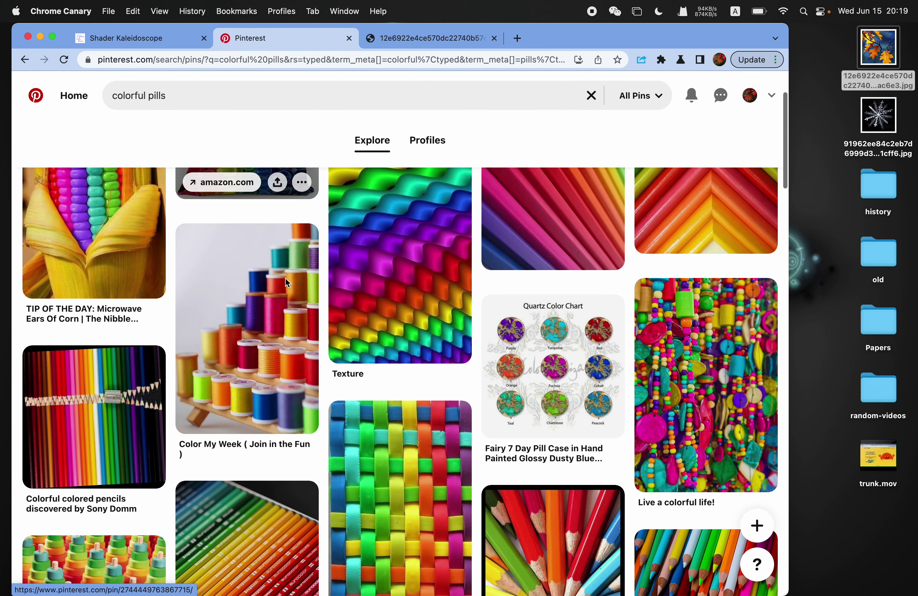
scroll(287, 283, "down", 8)
left_click(380, 318)
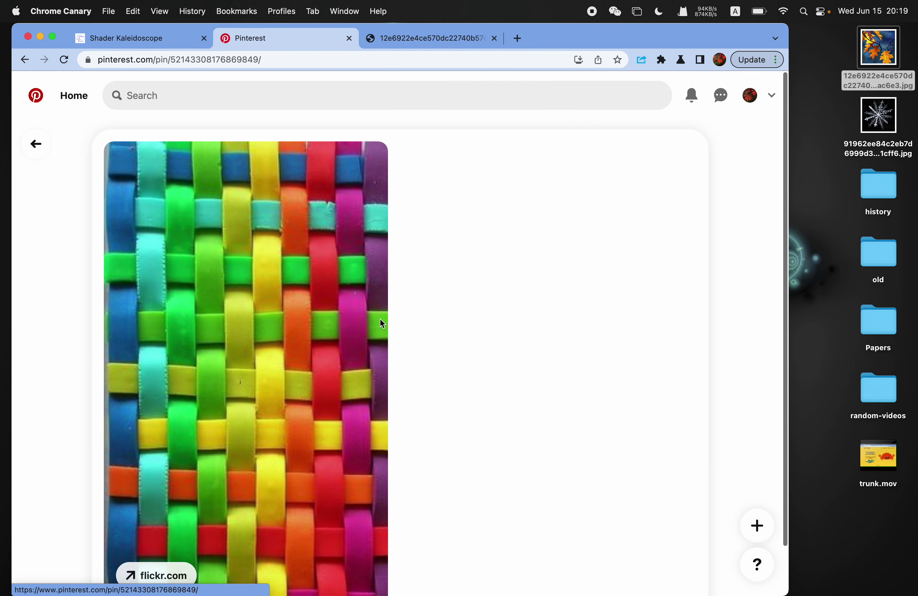
right_click(266, 314)
Open the ribbon photo in its own tab and save it to the desktop.
left_click(298, 320)
key("ctrl+Tab")
key("super+s")
key("Return")
left_click(545, 368)
Open the saved ribbon photo in Preview, crop it to a roughly 325 × 324 square, and close it.
left_click(880, 117)
double_click(881, 118)
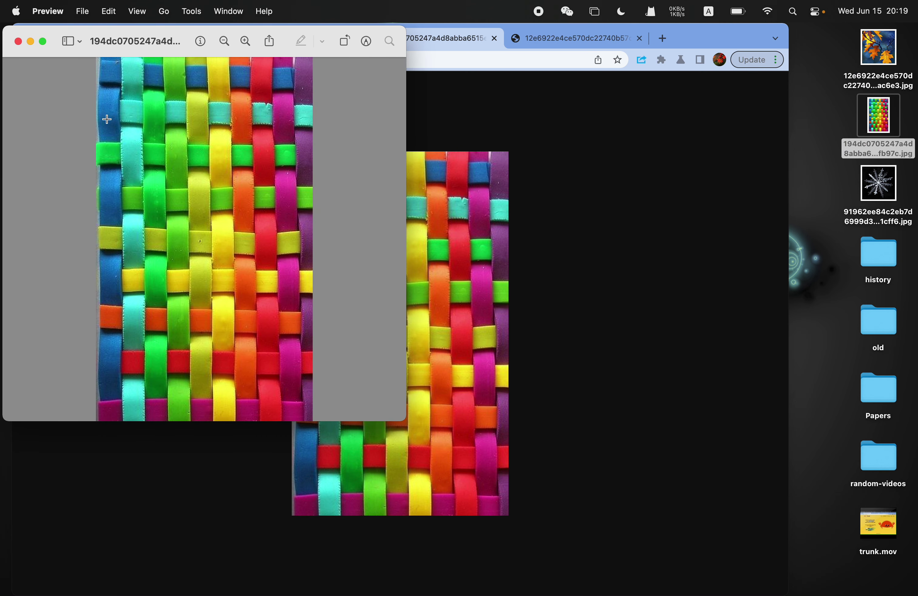
left_click_drag(107, 119, 306, 316)
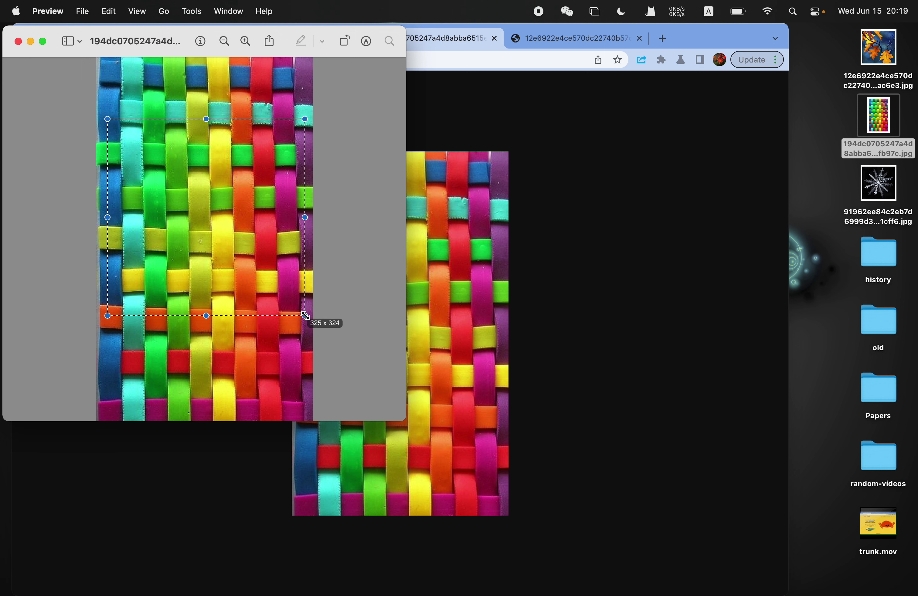
key("super+shift+slash")
type("cr")
key("Down")
key("Return")
key("super+w")
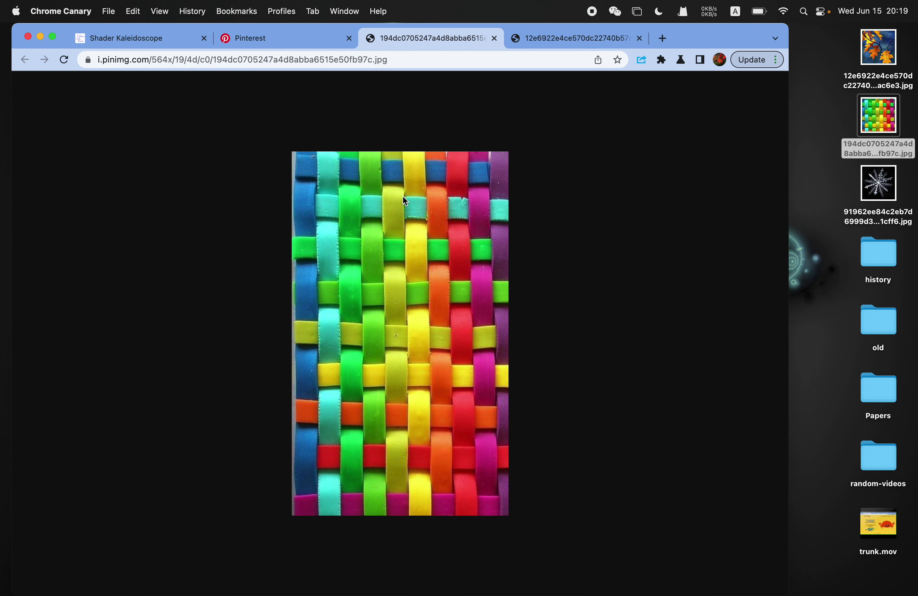
Load the cropped woven-ribbon JPG into Shader Kaleidoscope and raise the radius to 0.2629.
key("super+1")
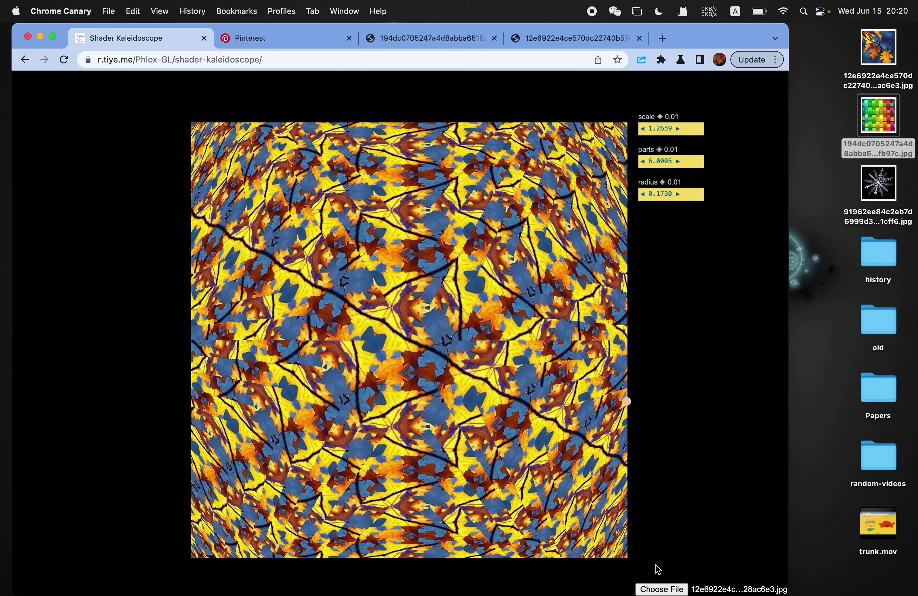
left_click(668, 589)
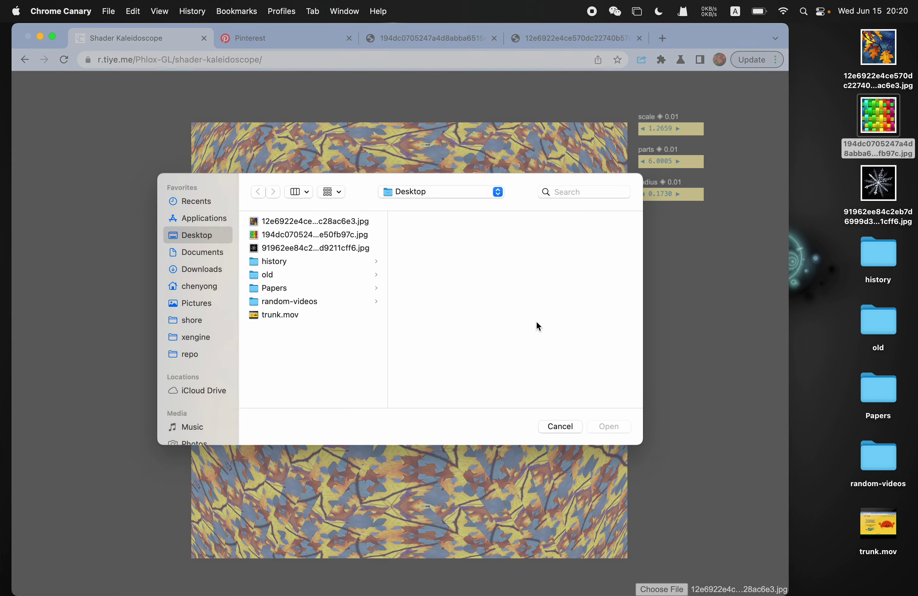
left_click(294, 235)
double_click(296, 238)
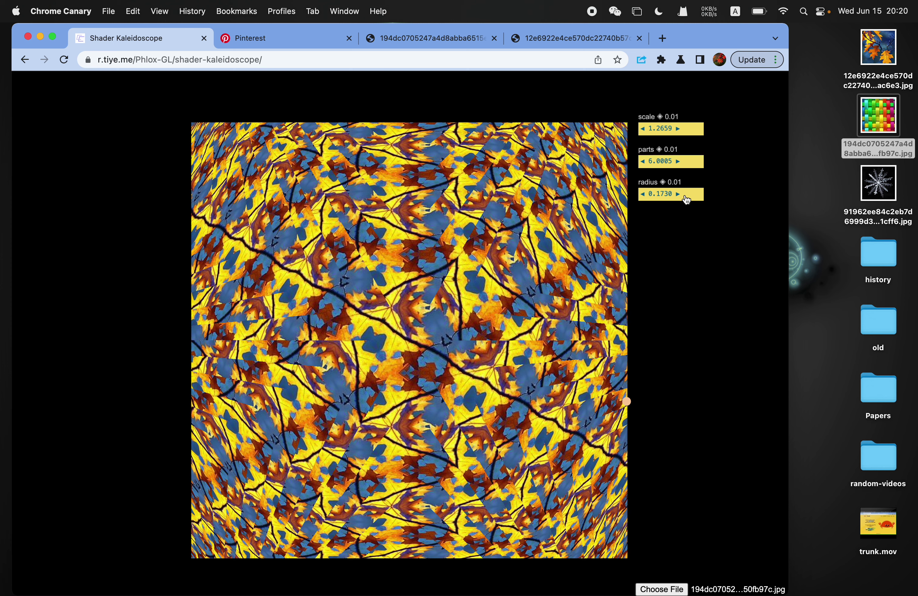
mouse_move(685, 199)
left_mouse_down()
mouse_move(676, 197)
mouse_move(690, 197)
left_mouse_up()
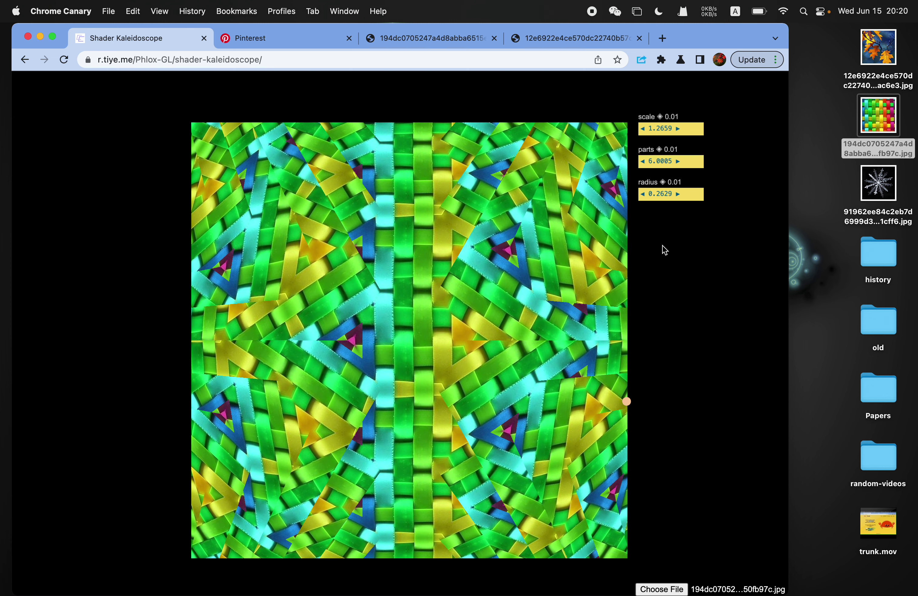
left_click_drag(628, 404, 582, 364)
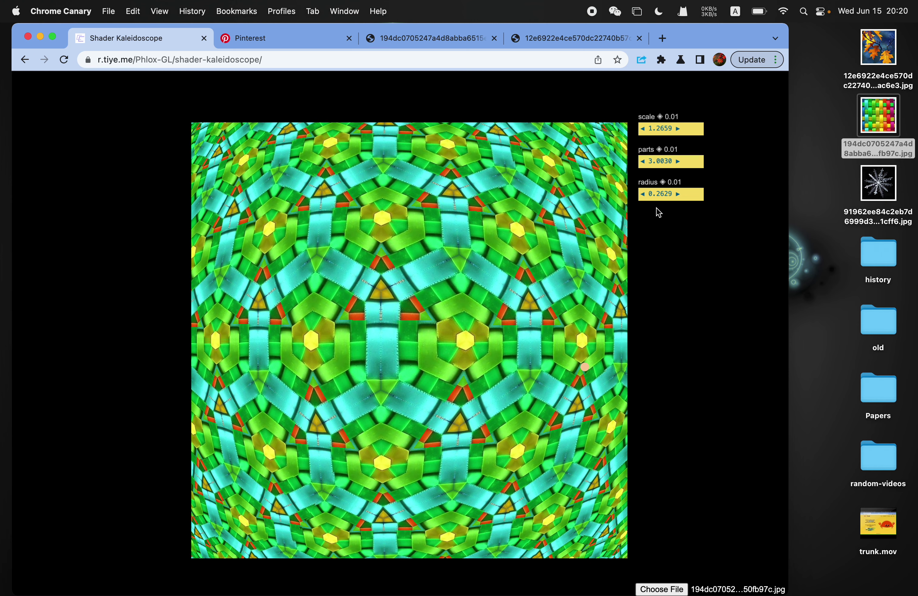
Raise the ribbon pattern's radius to 0.3403.
left_click_drag(658, 203, 658, 205)
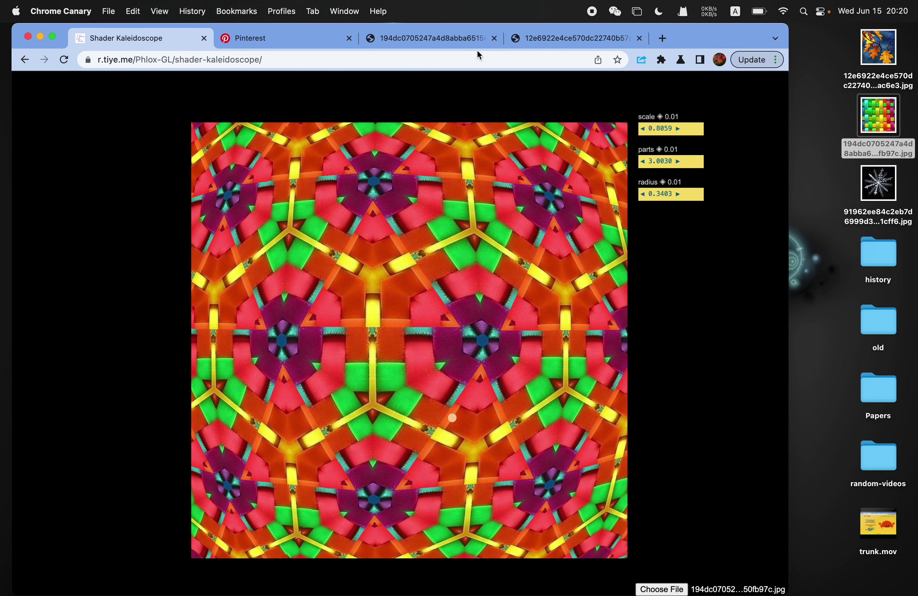
Return to the Colors of Life ribbon pin and scroll through the related pins beneath it.
left_click(296, 39)
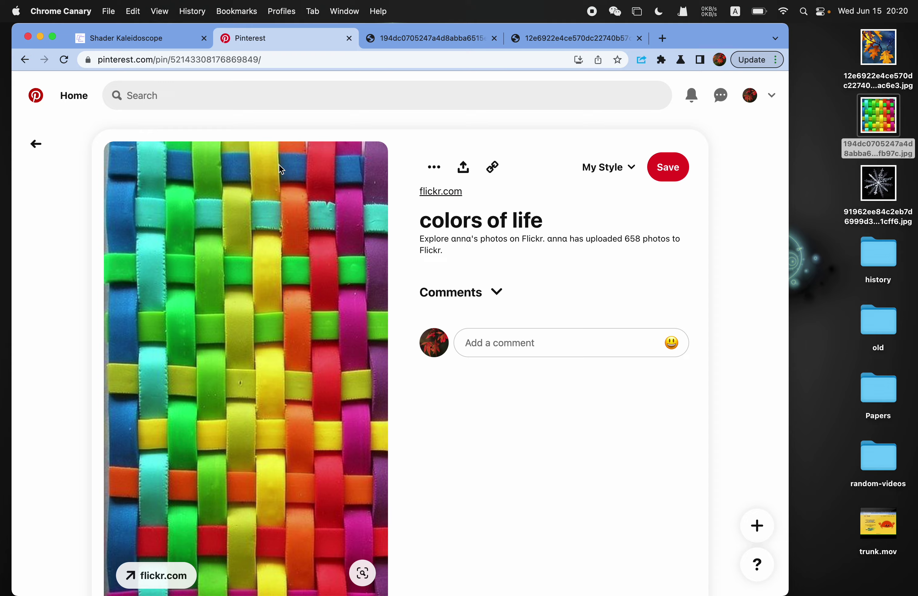
scroll(281, 169, "down", 10)
scroll(383, 189, "down", 5)
scroll(154, 208, "down", 6)
scroll(546, 325, "down", 6)
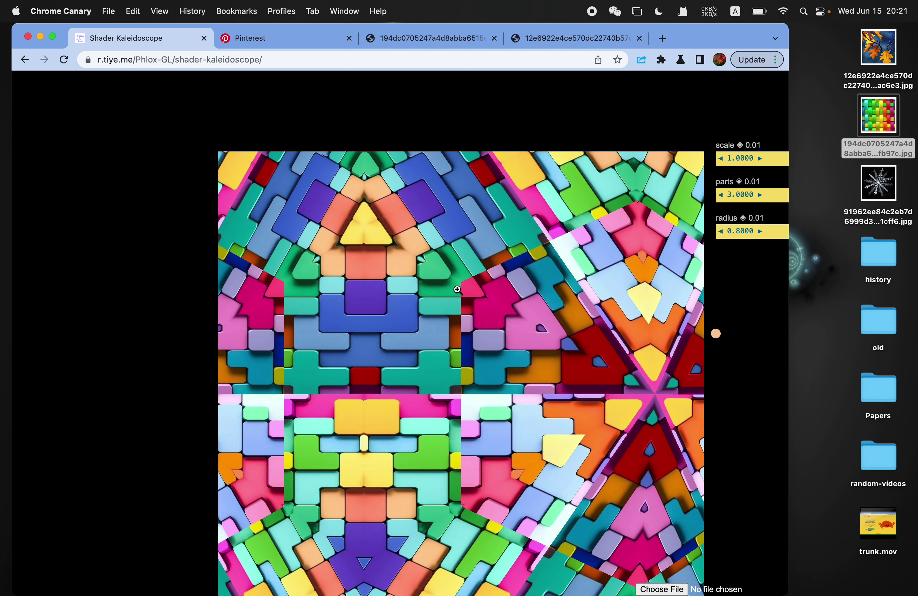
key("super+w")
key("super+shift+t")
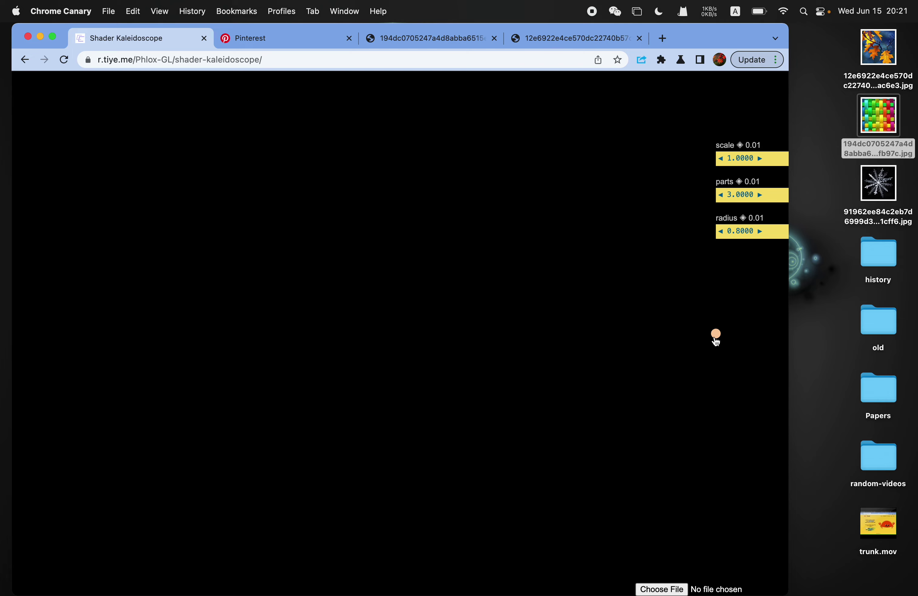
left_click_drag(718, 339, 724, 332)
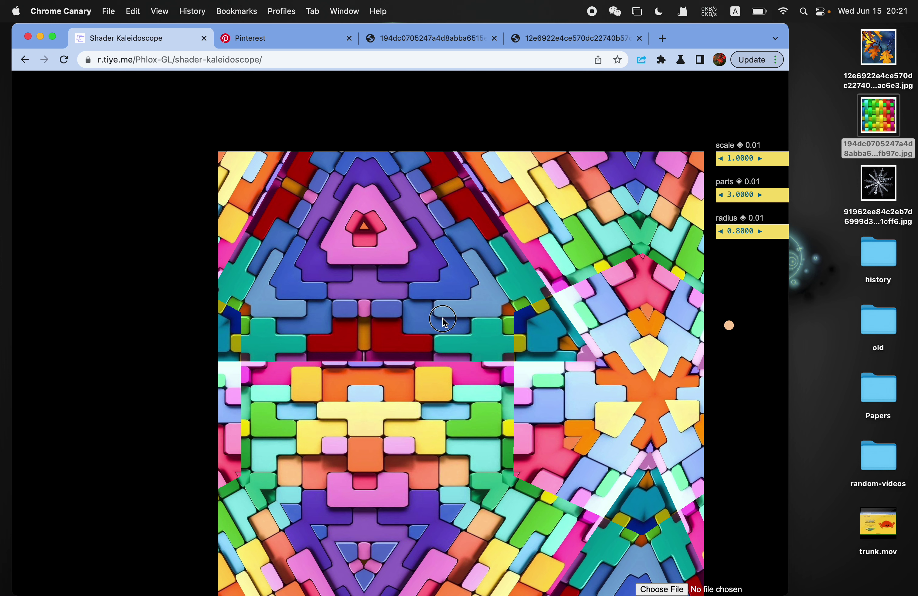
left_click_drag(444, 322, 400, 295)
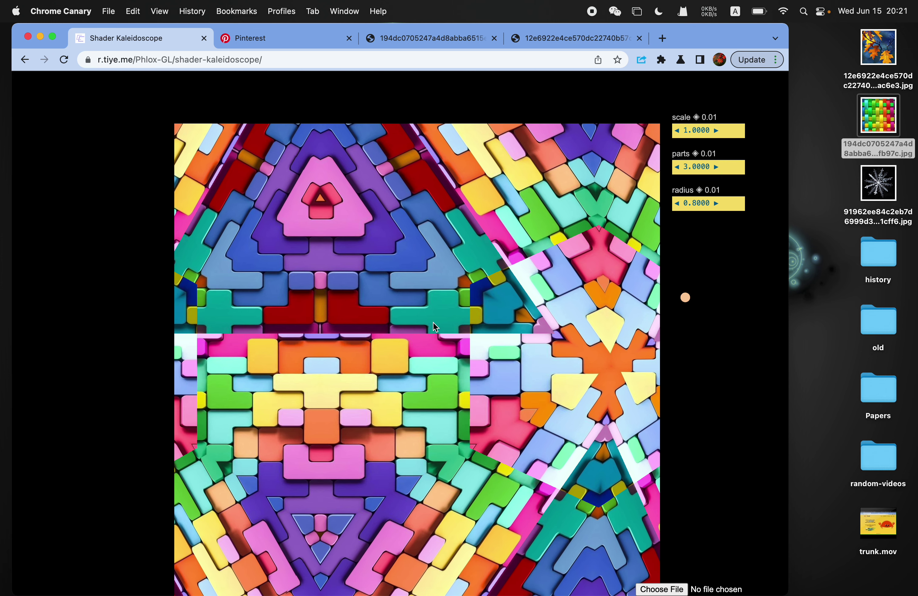
left_click_drag(436, 327, 421, 309)
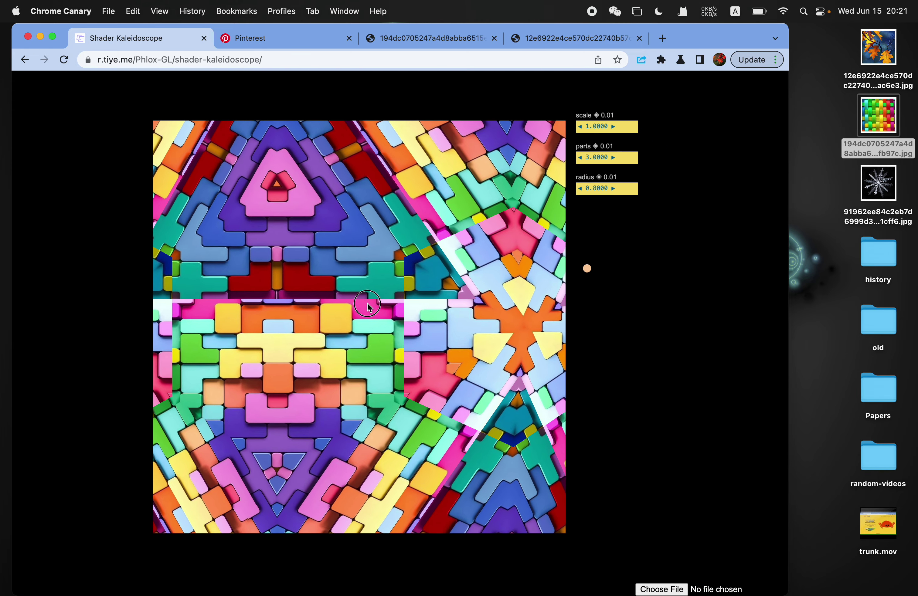
left_click(366, 306)
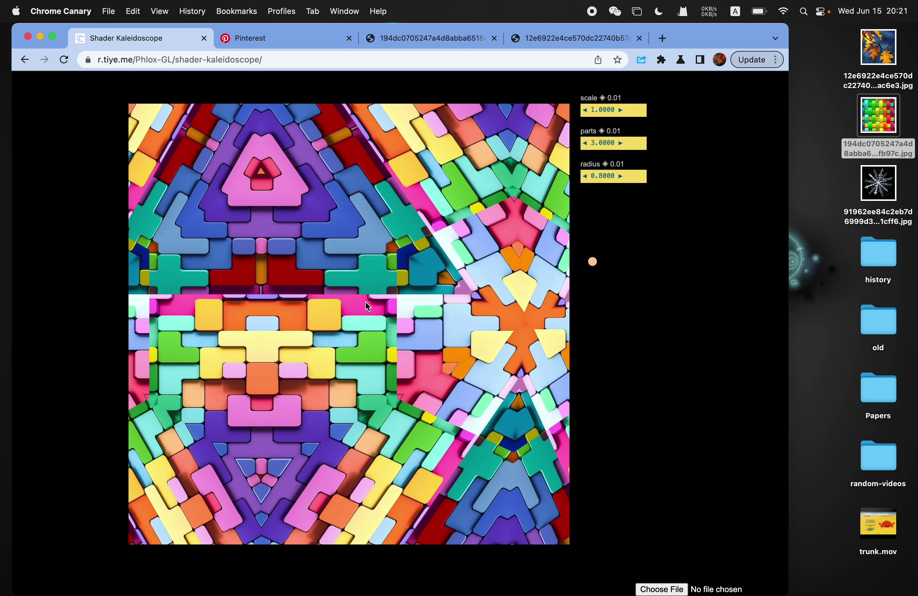